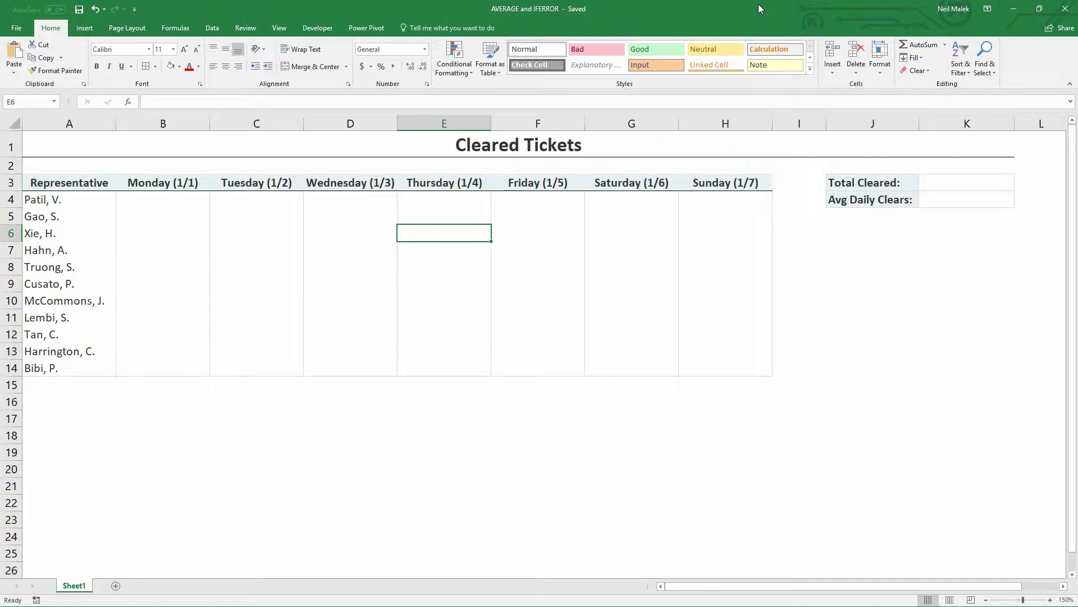
# Step: Insert a SUM function into the Total Cleared cell K3
pyautogui.click(984, 181)
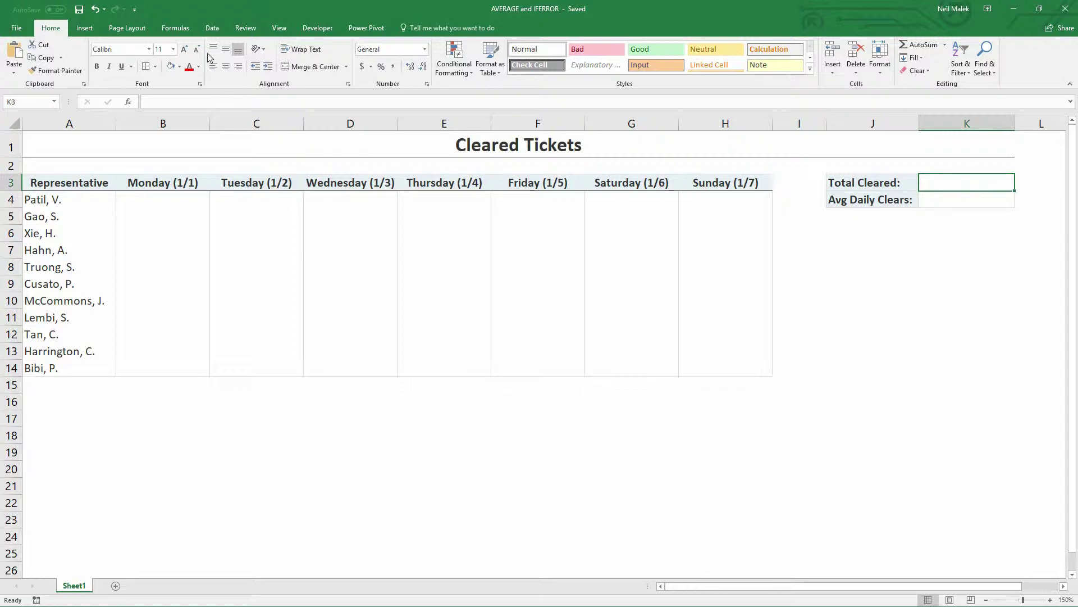
pyautogui.click(178, 29)
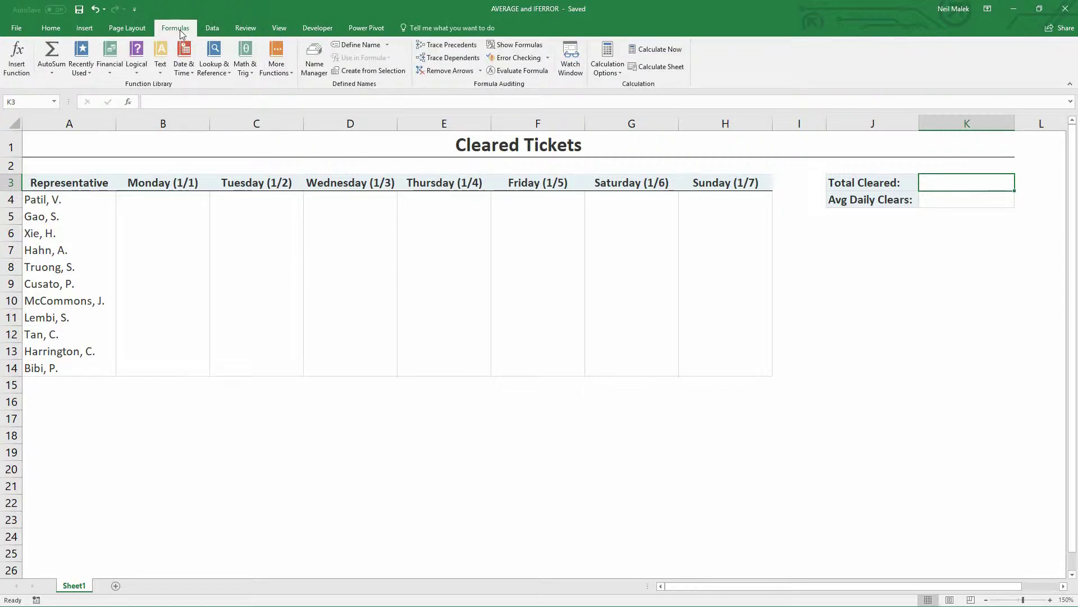
pyautogui.click(247, 73)
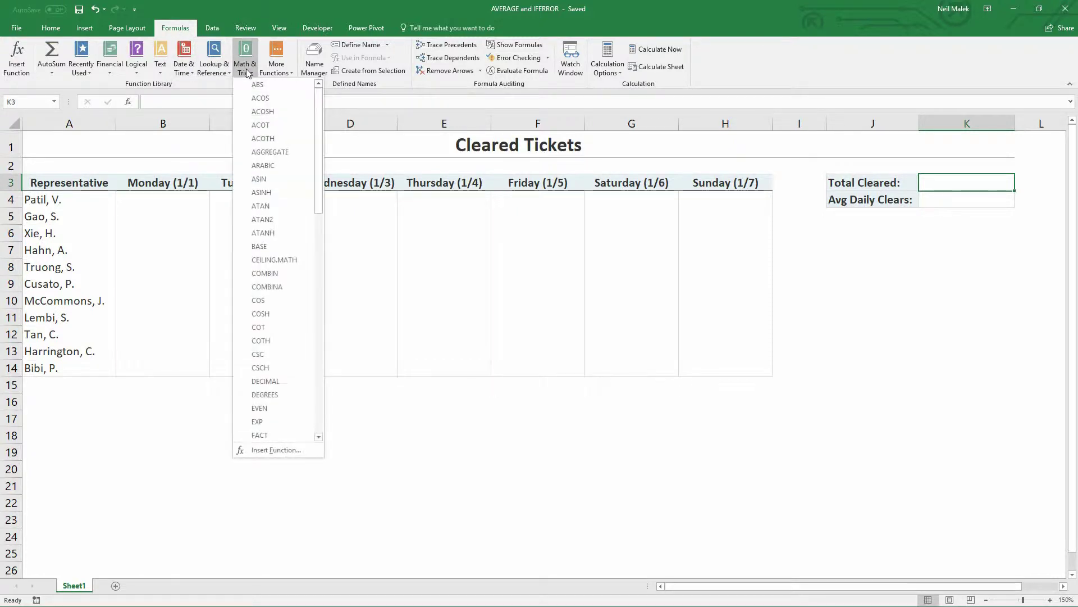
pyautogui.scroll(-8, 266, 230)
pyautogui.scroll(-4, 266, 231)
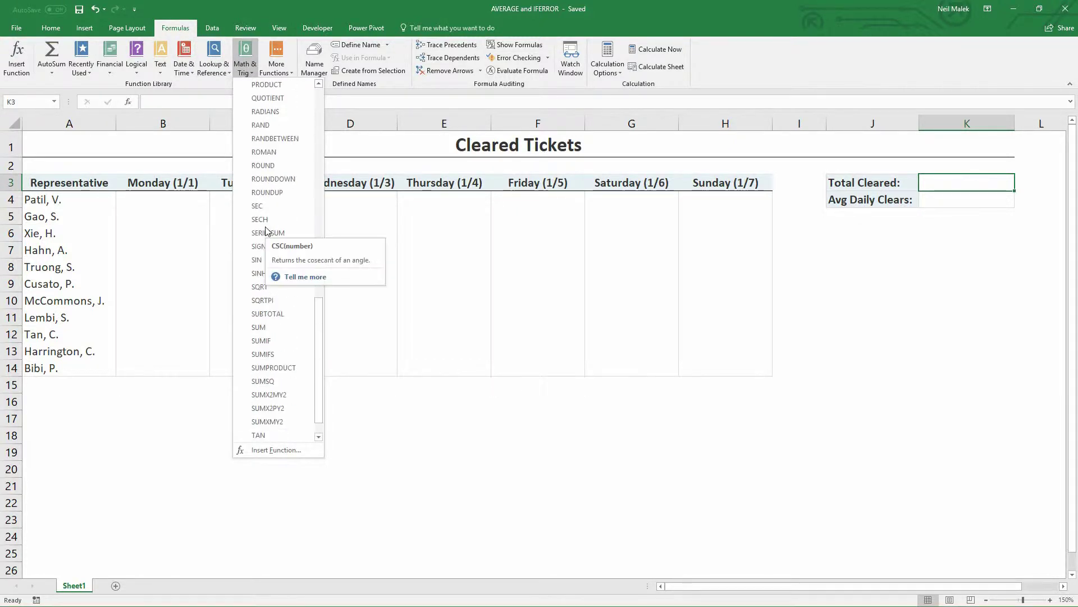
pyautogui.click(281, 325)
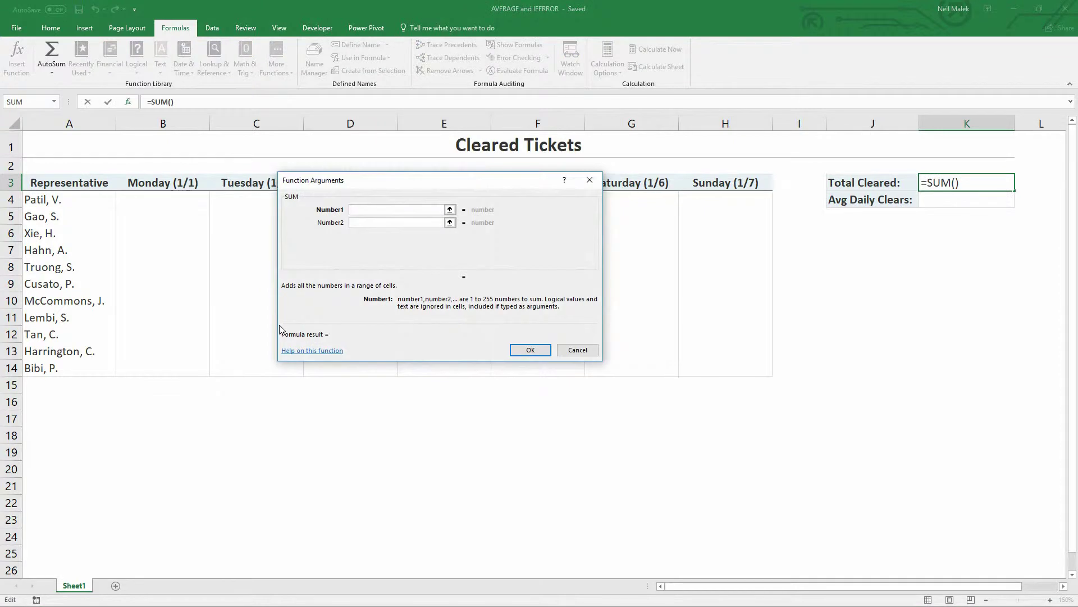
# Step: Set the SUM range to B4:H14 and confirm, so K3 shows 0
pyautogui.moveTo(378, 187); pyautogui.dragTo(376, 393)
pyautogui.click(144, 201)
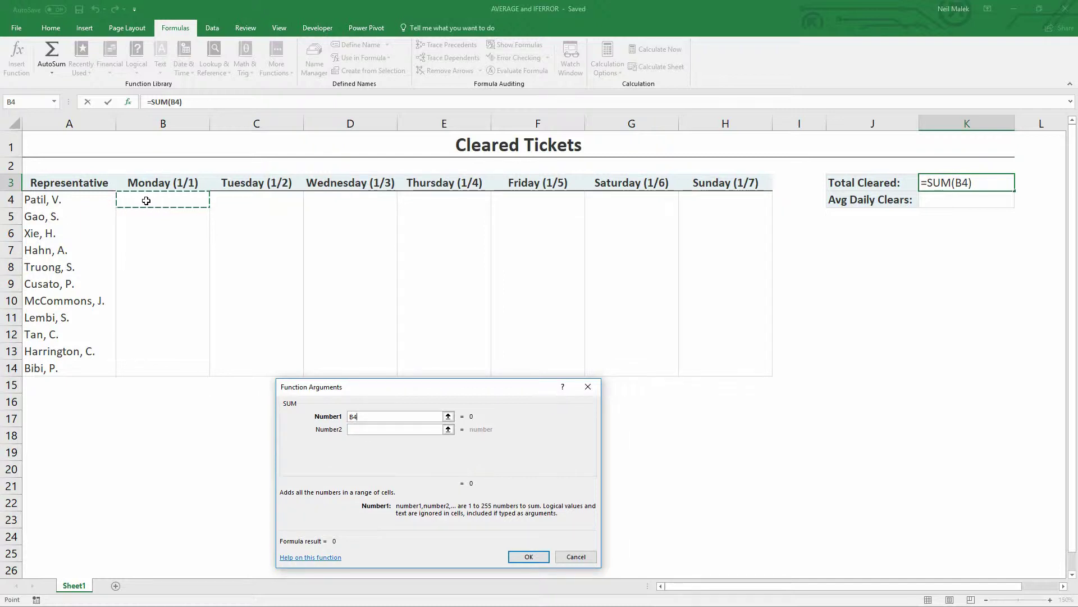
pyautogui.moveTo(163, 200); pyautogui.dragTo(713, 371)
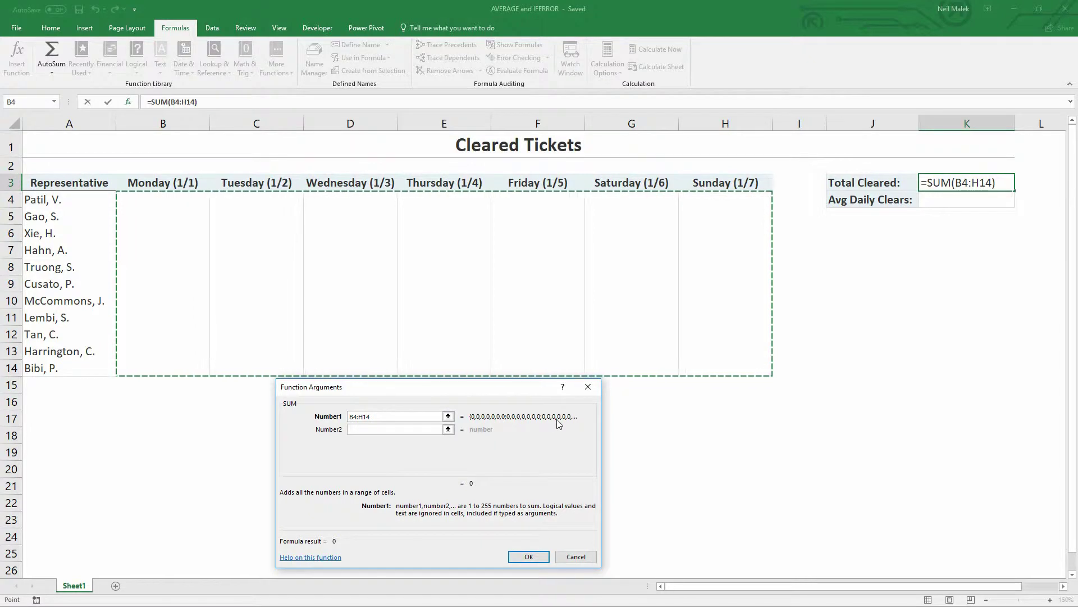
pyautogui.click(529, 556)
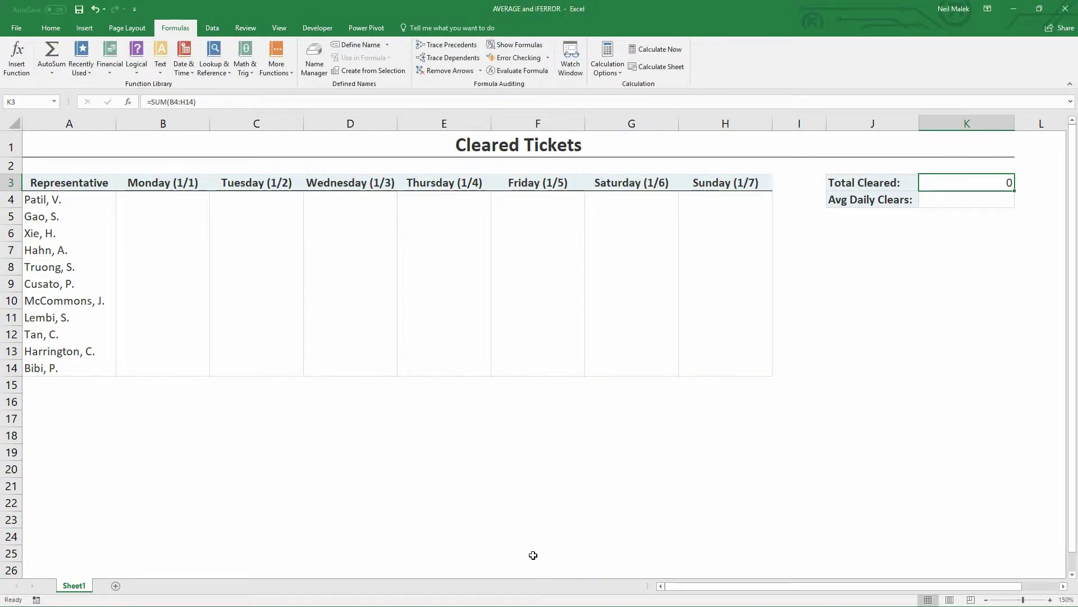
pyautogui.click(982, 206)
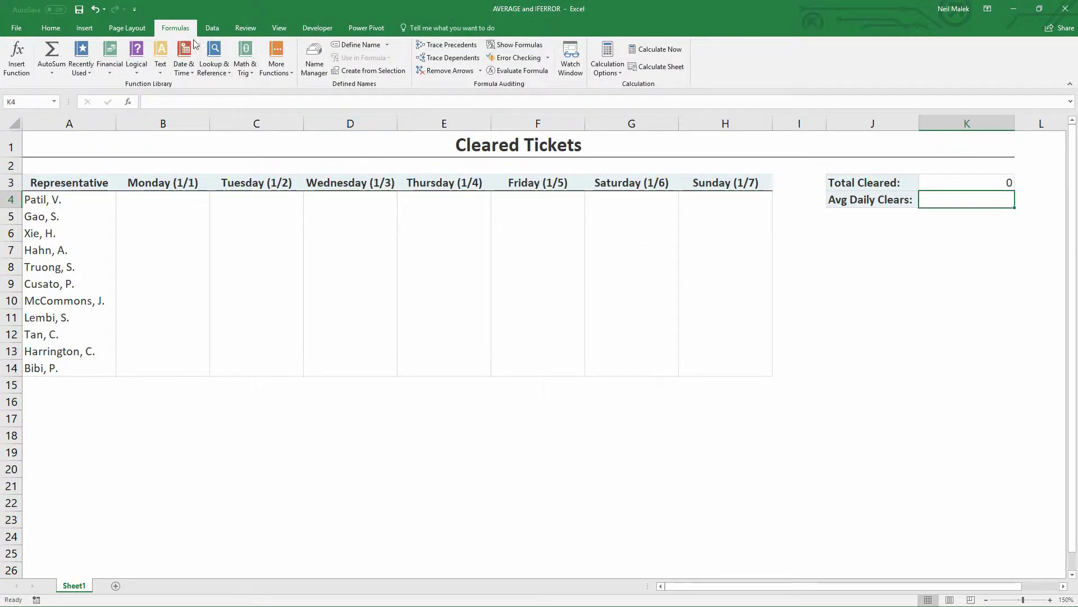
# Step: Enter =AVERAGE(B4:H14) in K4; it returns #DIV/0! on the empty grid
pyautogui.click(284, 73)
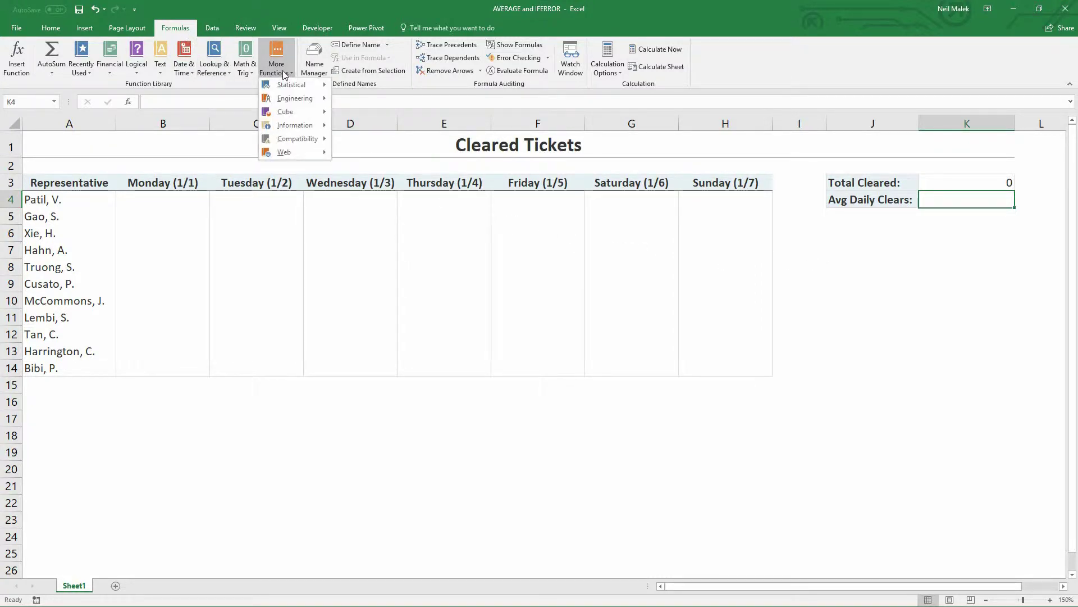
pyautogui.moveTo(289, 86)
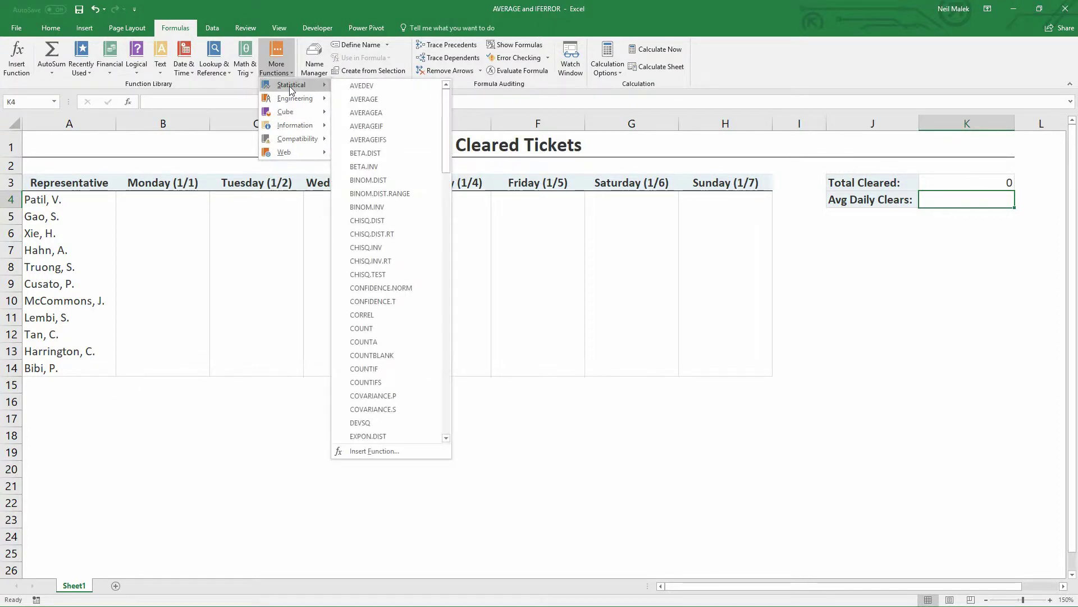
pyautogui.click(377, 101)
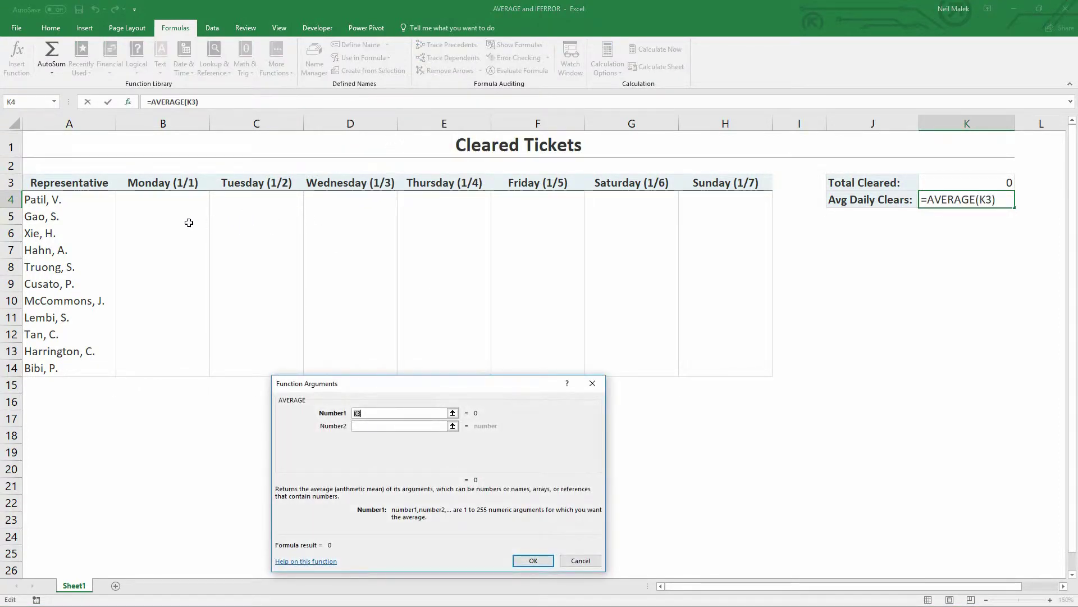
pyautogui.moveTo(164, 197); pyautogui.dragTo(701, 368)
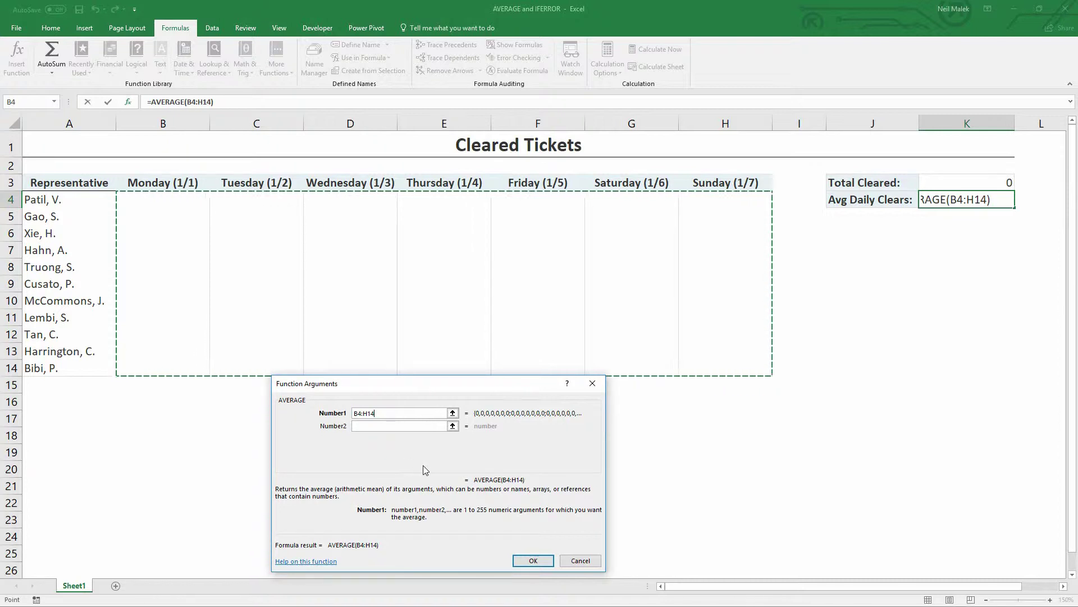
pyautogui.click(533, 560)
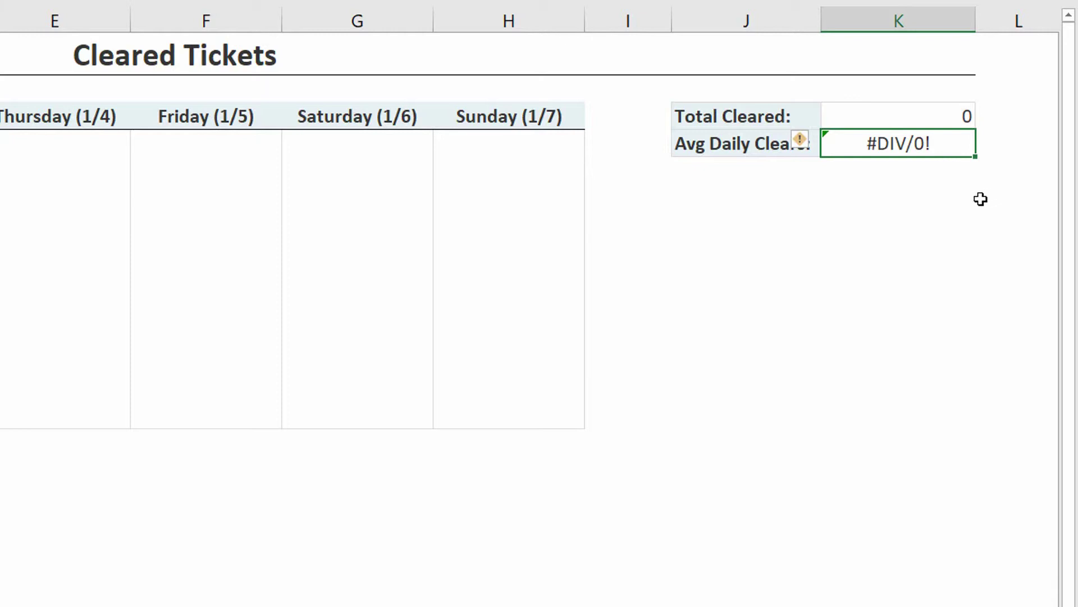
# Step: Delete the #DIV/0! AVERAGE formula from K4
pyautogui.press('Delete')
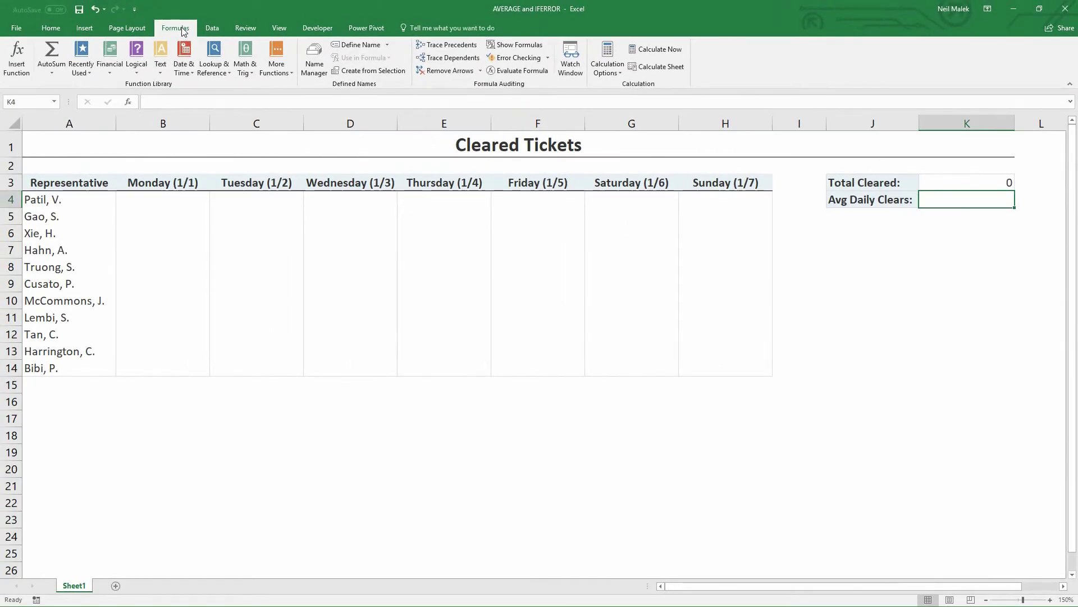
# Step: Enter =IFERROR(AVERAGE(B4:H14),0) in K4 so Avg Daily Clears shows 0
pyautogui.click(140, 65)
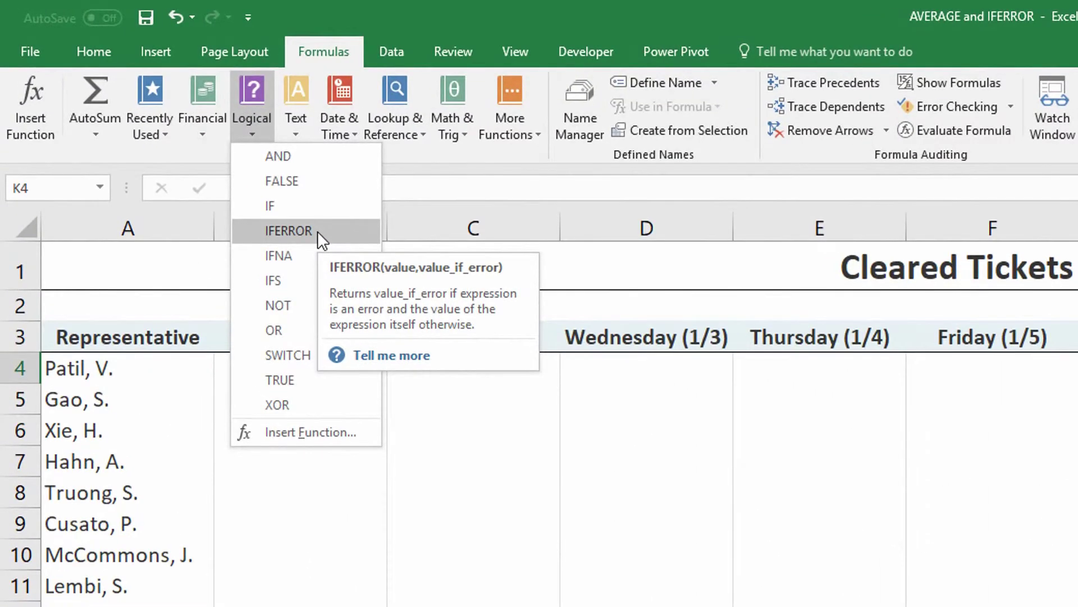
pyautogui.click(318, 231)
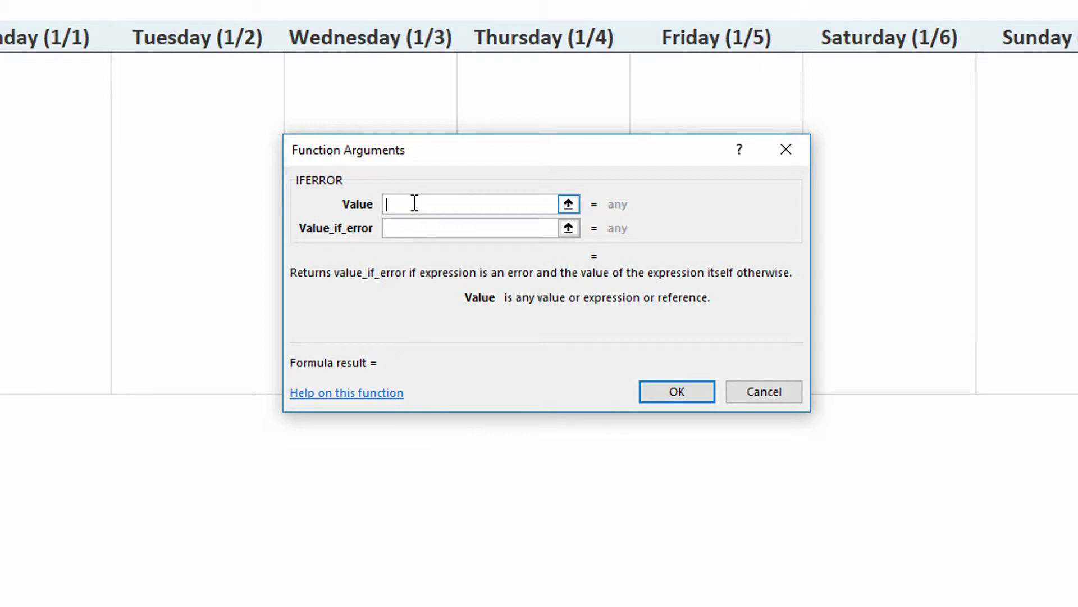
pyautogui.write('AVERAGE(')
pyautogui.moveTo(3, 79); pyautogui.dragTo(1052, 378)
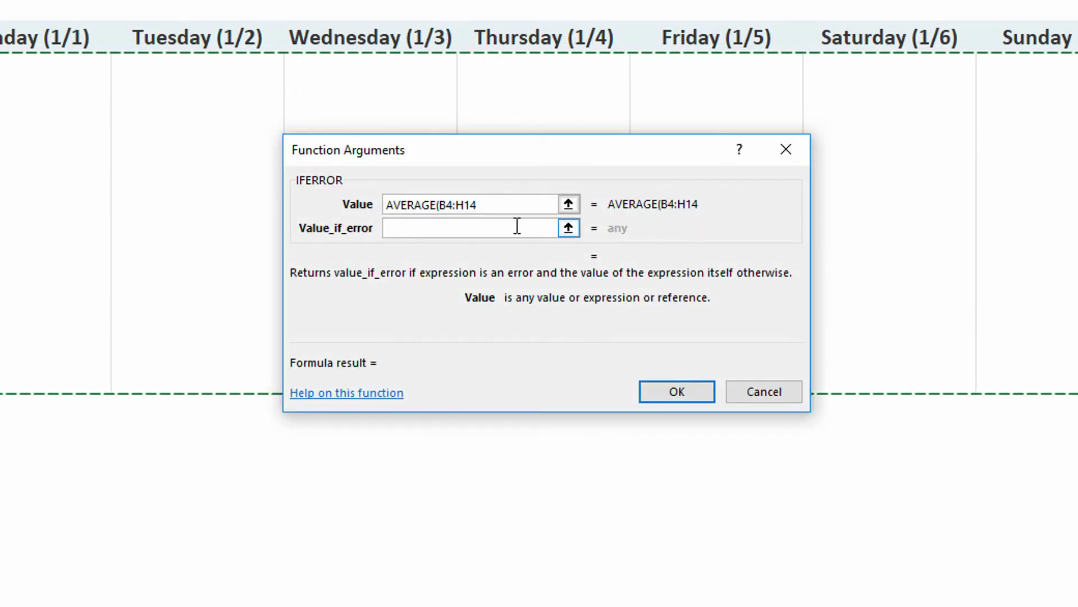
pyautogui.write(')')
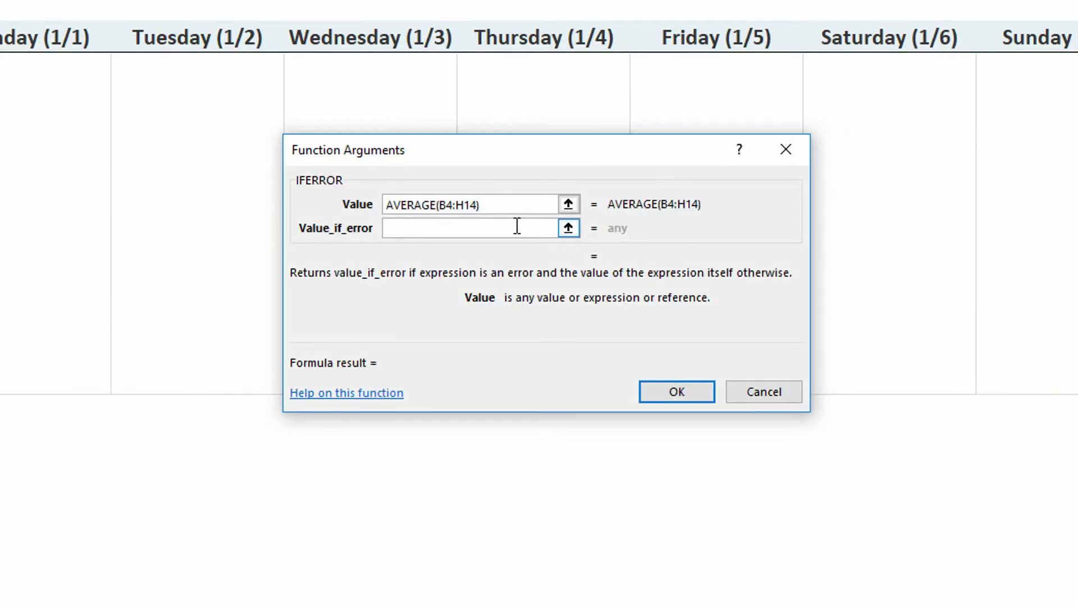
pyautogui.click(469, 230)
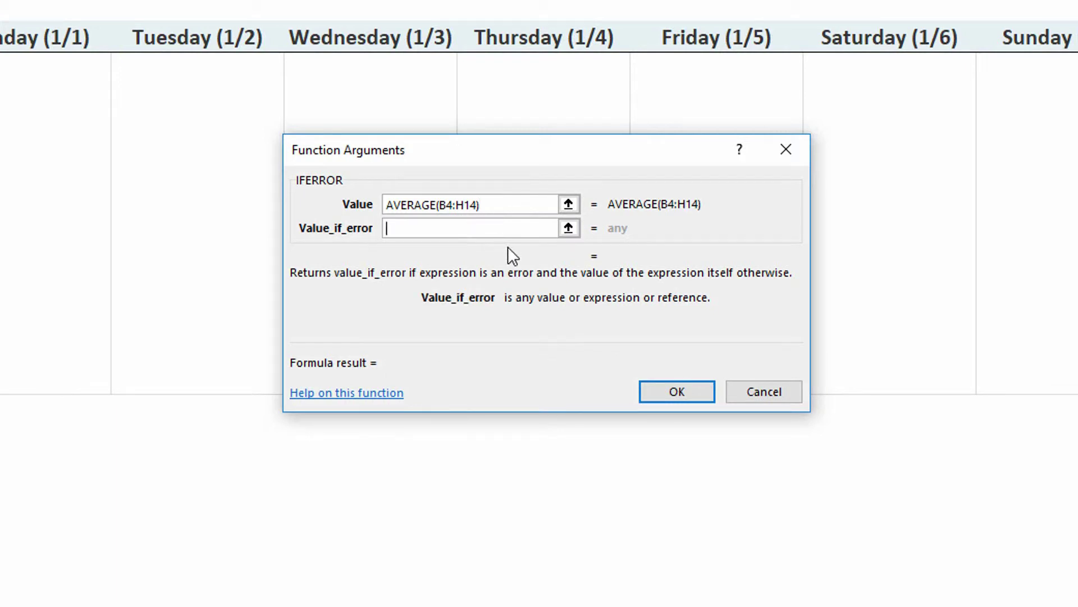
pyautogui.write('0')
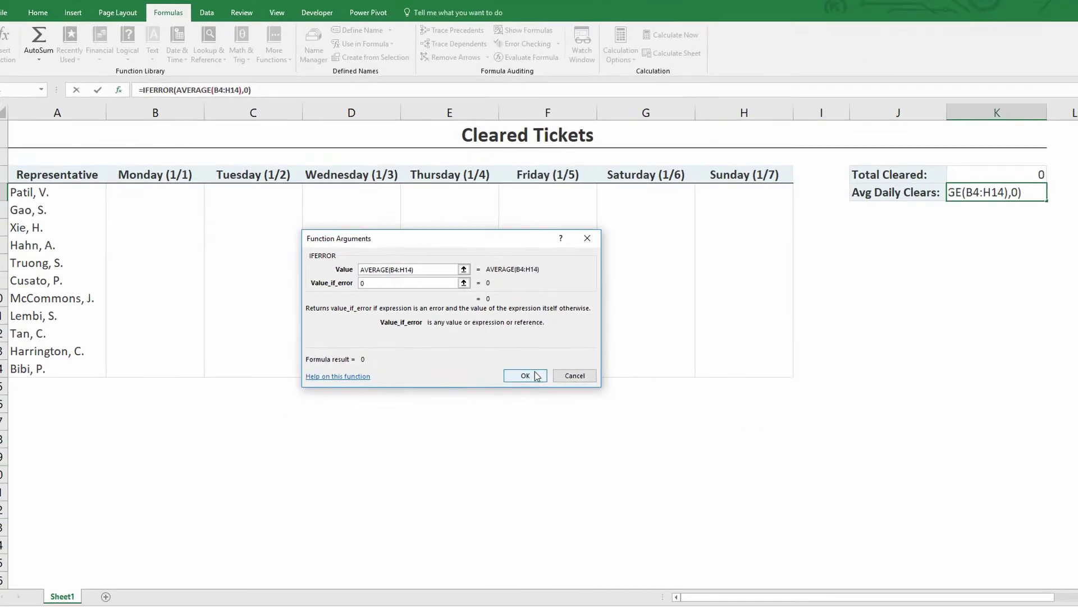
pyautogui.click(536, 376)
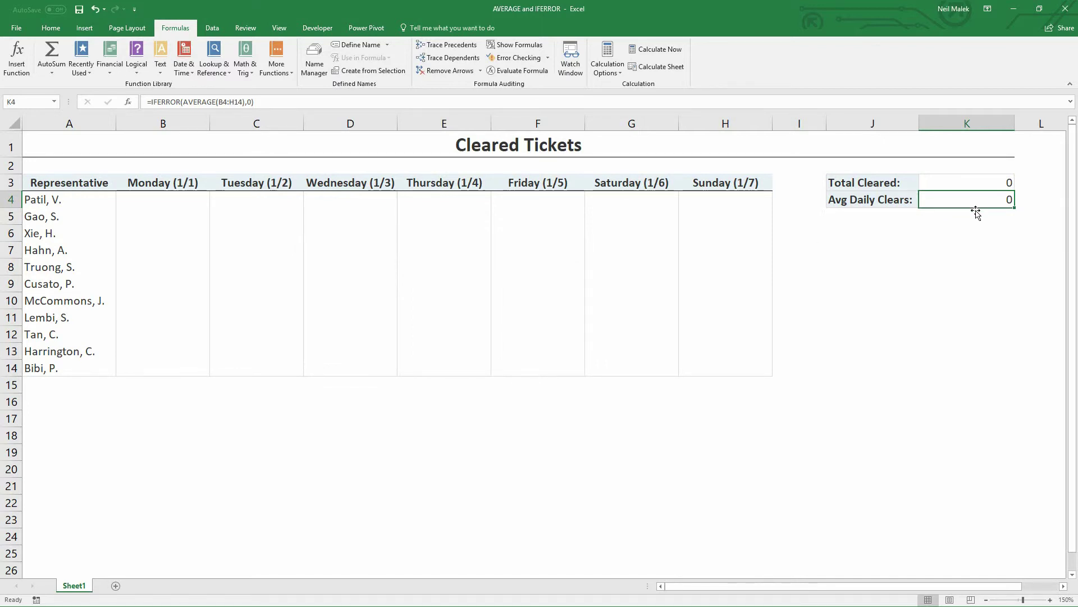
pyautogui.click(169, 202)
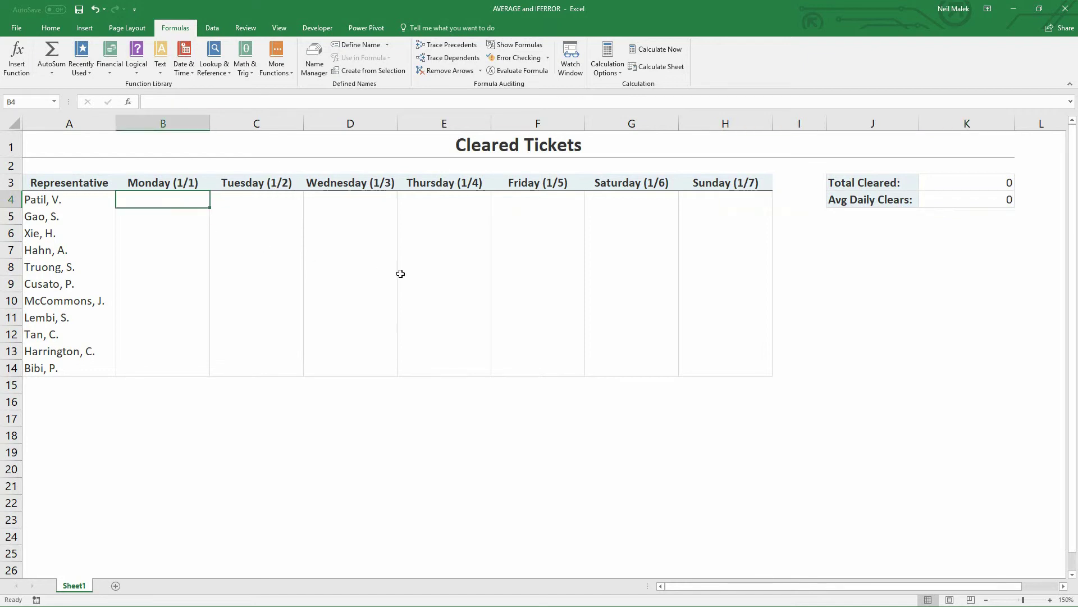
pyautogui.write('3')
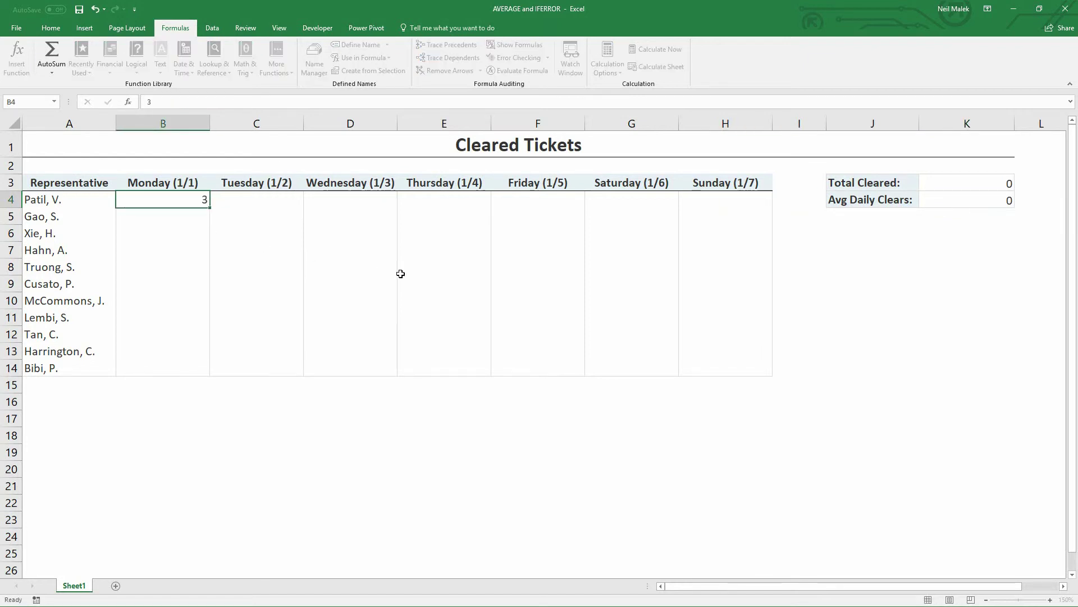
pyautogui.press('Return')
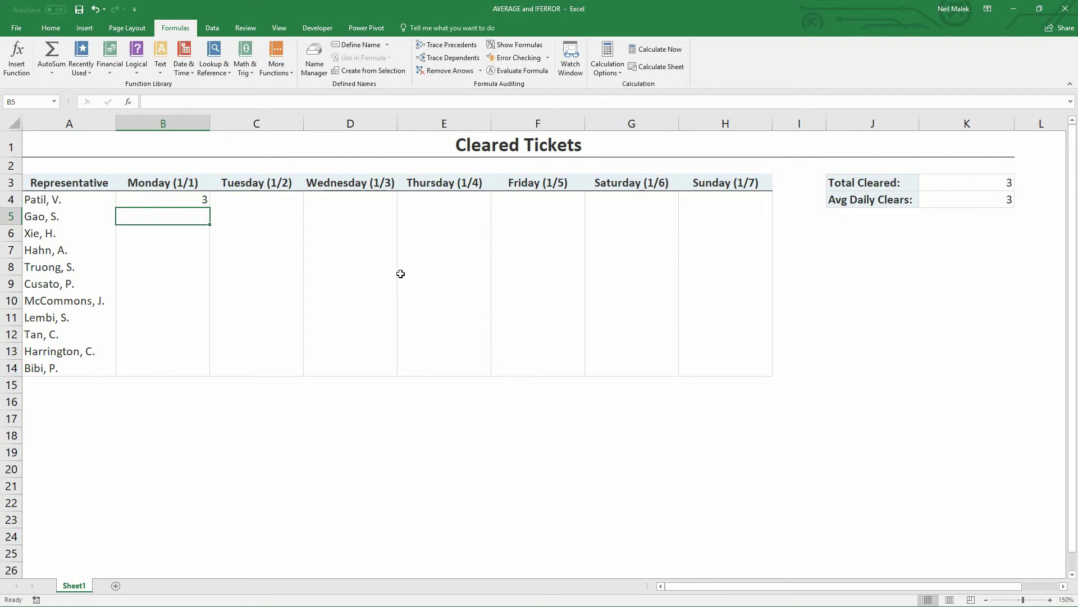
pyautogui.write('5')
pyautogui.press('Return')
pyautogui.write('4')
pyautogui.press('Return')
pyautogui.write('3')
pyautogui.press('Return')
pyautogui.write('2')
pyautogui.press('Return')
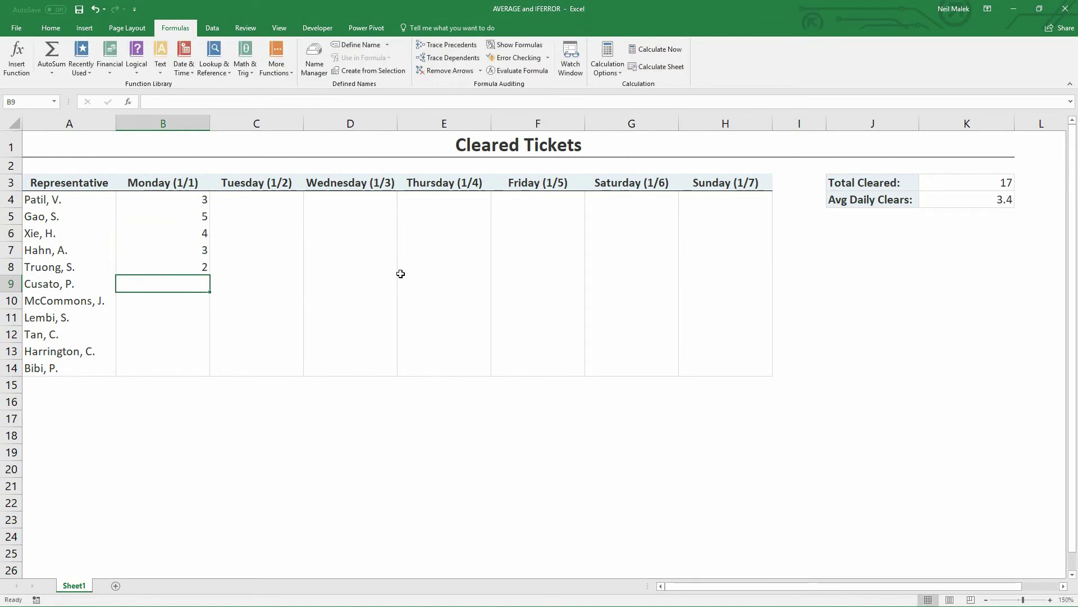
pyautogui.write('3')
pyautogui.press('Return')
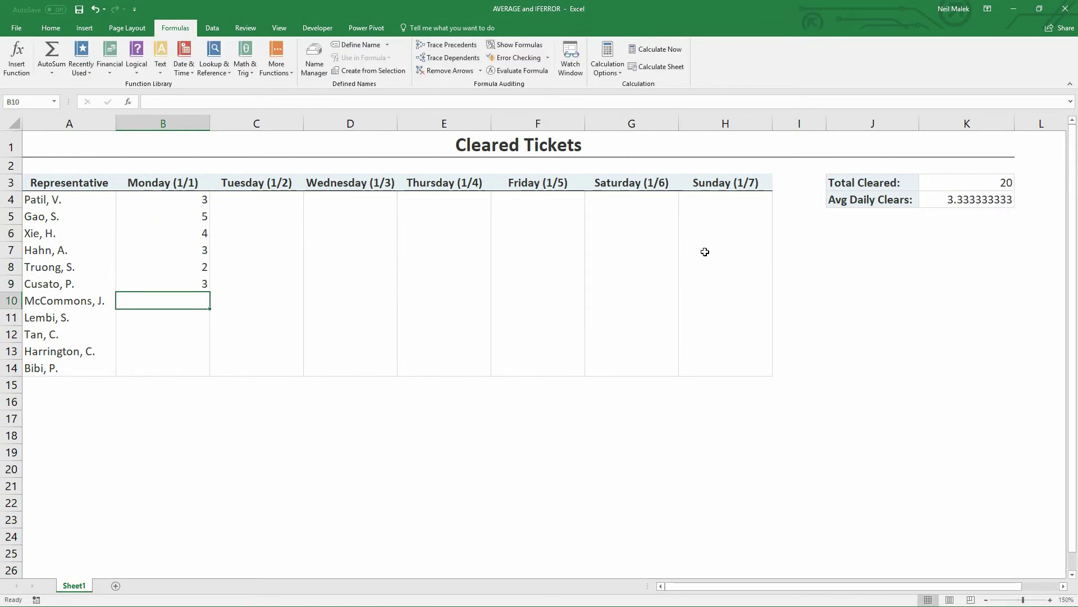
pyautogui.click(954, 183)
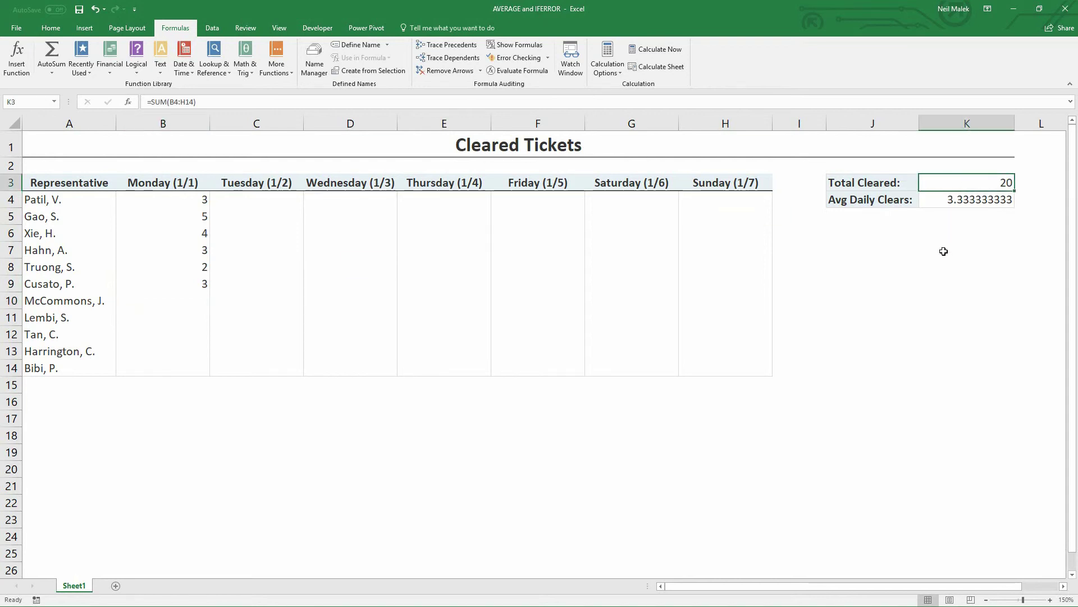
pyautogui.click(978, 206)
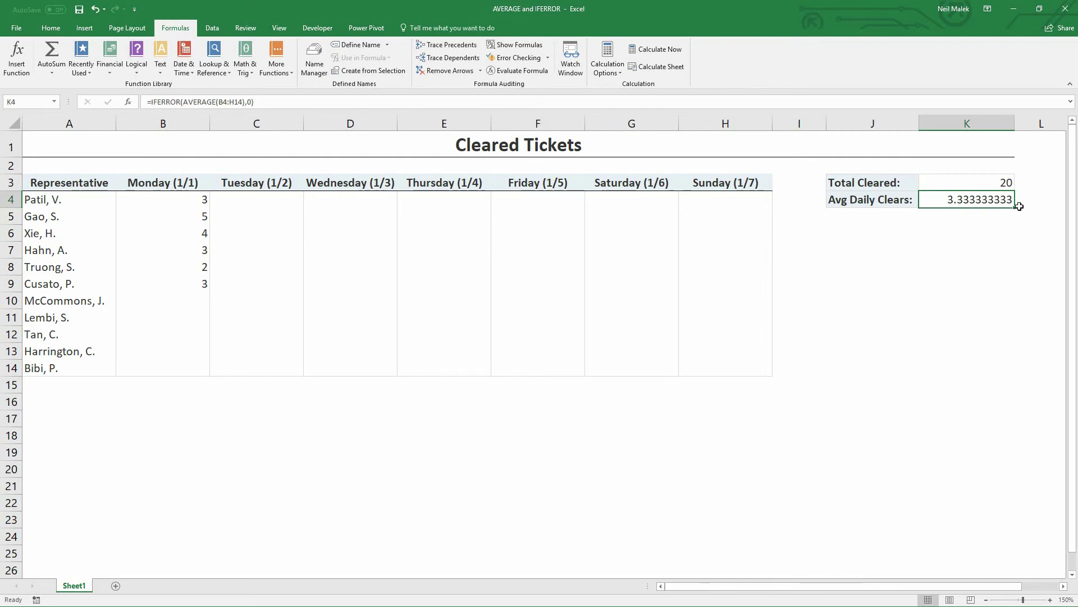
pyautogui.moveTo(197, 201); pyautogui.dragTo(172, 279)
pyautogui.press('Delete')
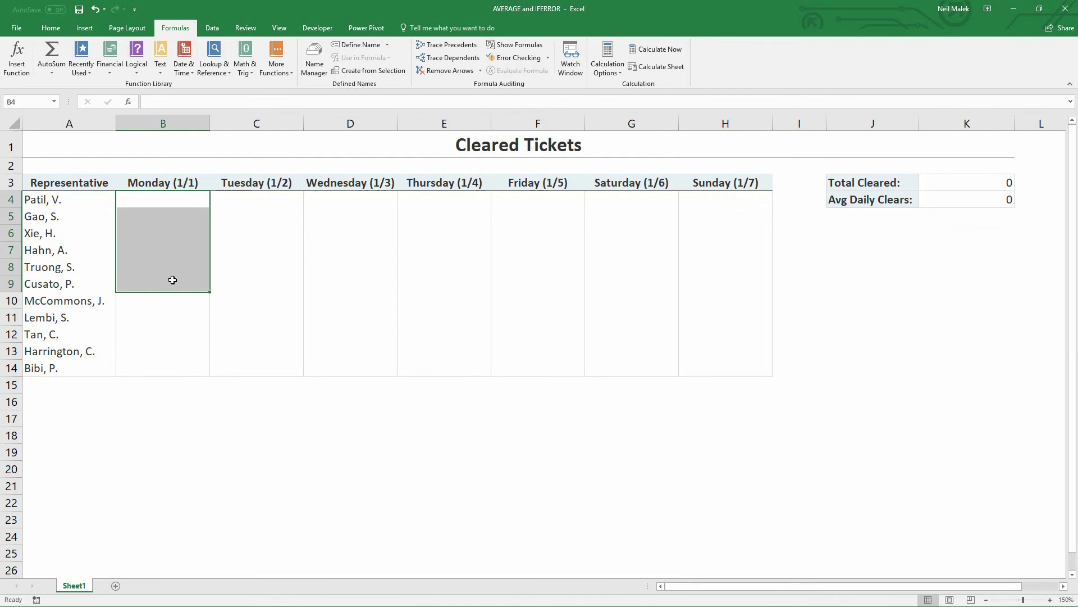
pyautogui.click(246, 231)
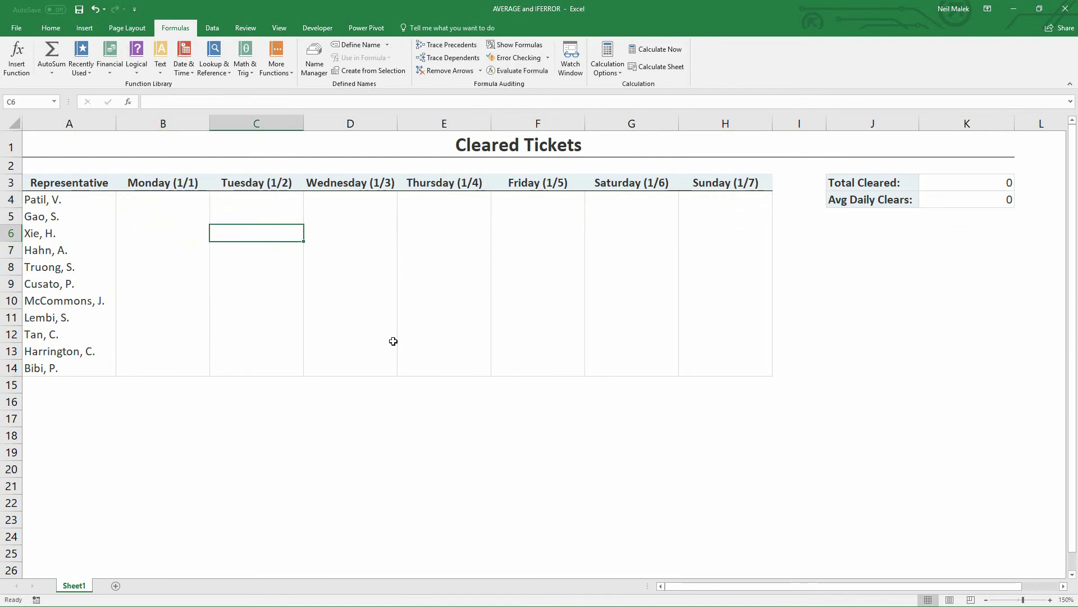